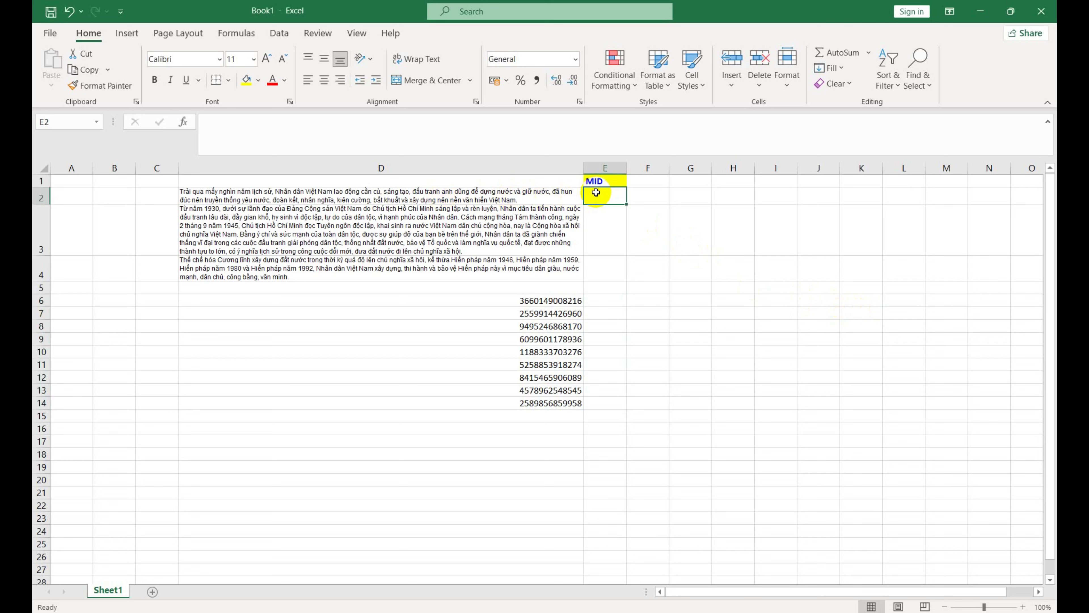
Review the paragraph text in D2, then pick cell E2.
click(186, 192)
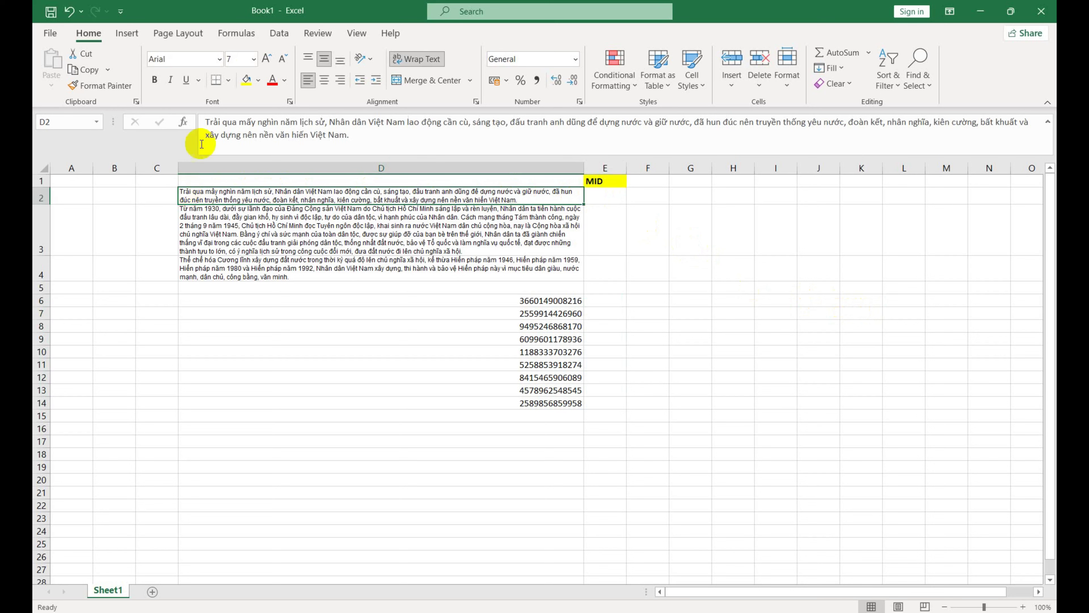
drag(204, 123, 279, 124)
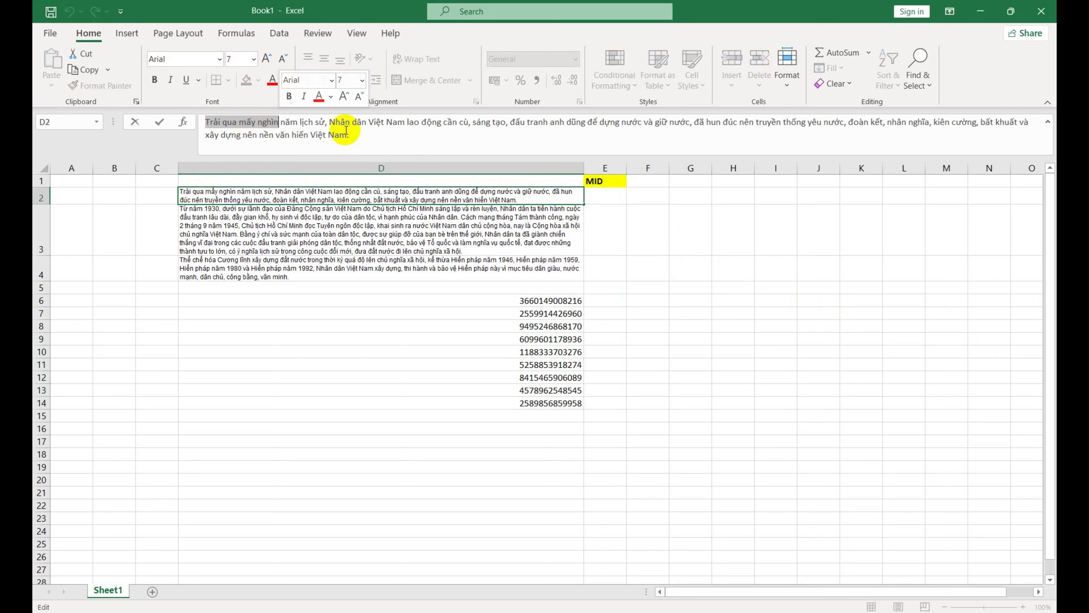
click(385, 135)
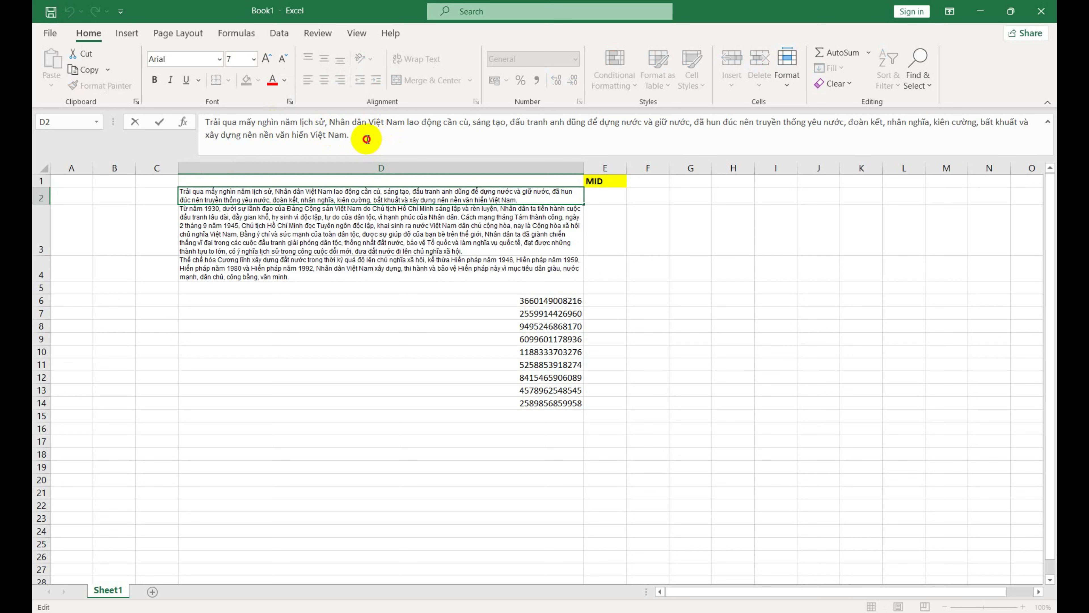
drag(365, 136, 247, 135)
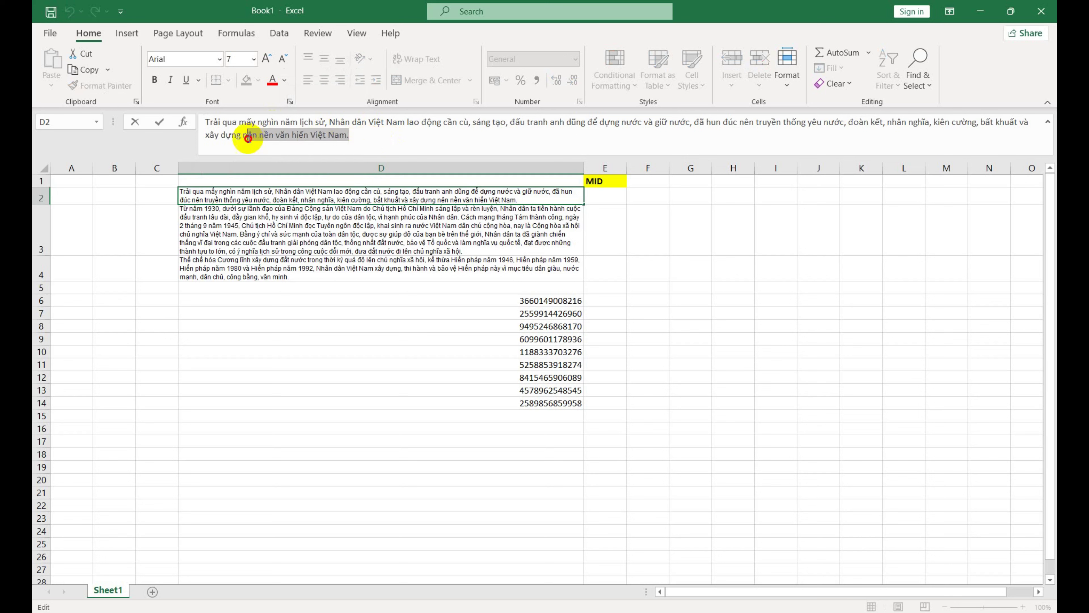
click(606, 200)
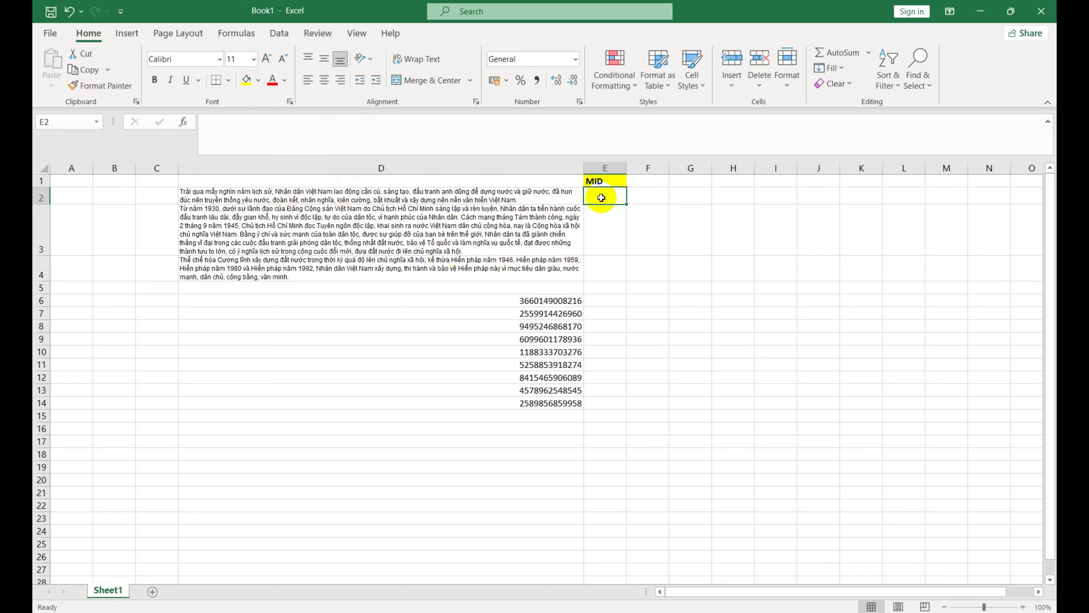
Enter =MID(D2;10;21) in E2 to return 'mấy nghìn năm lịch sử'.
text(=)
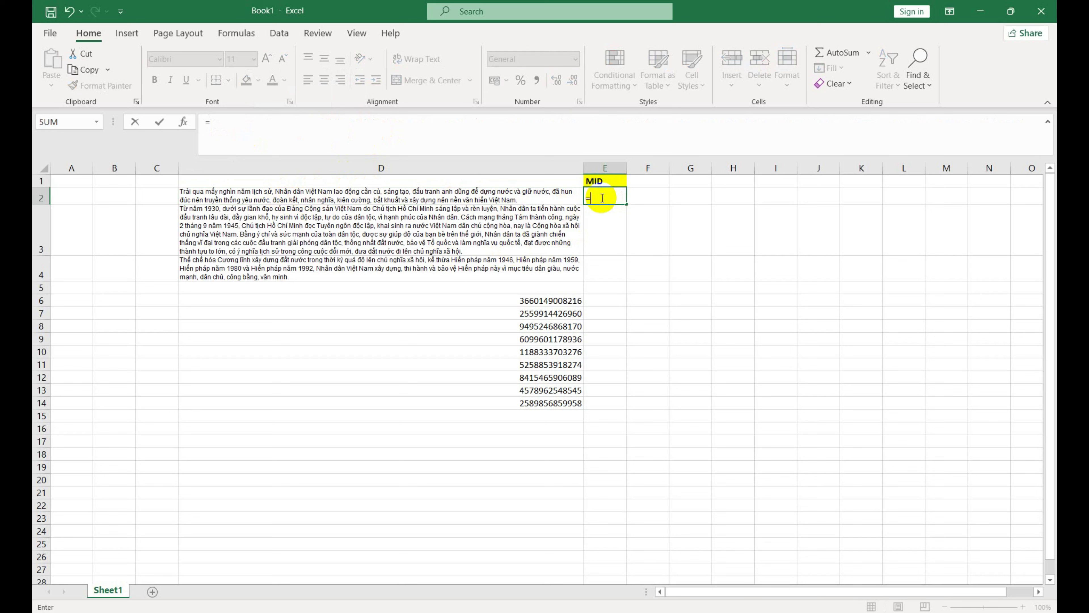
text(mid)
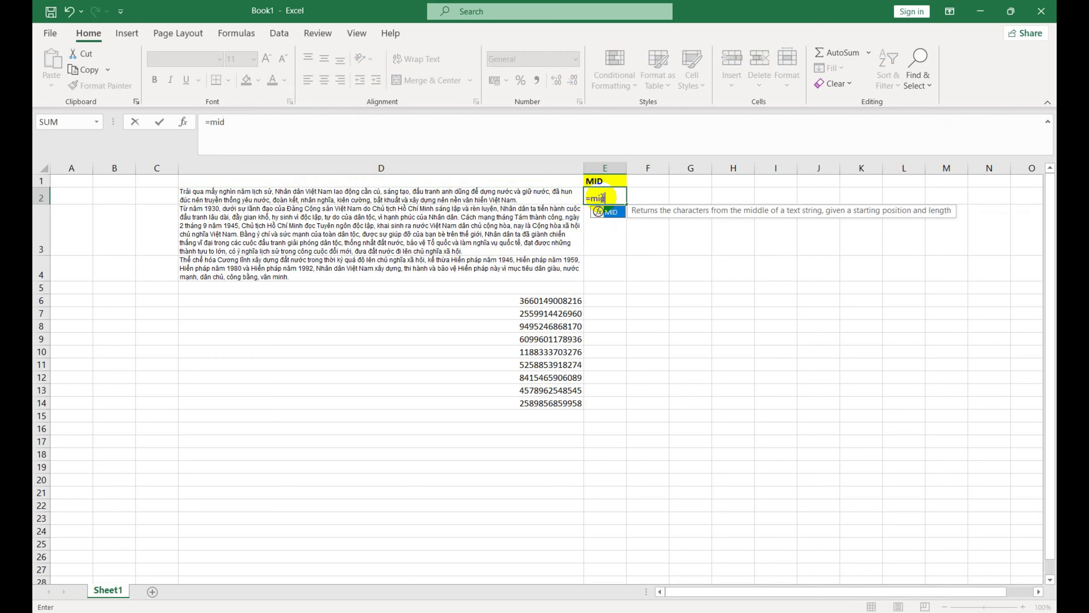
text(()
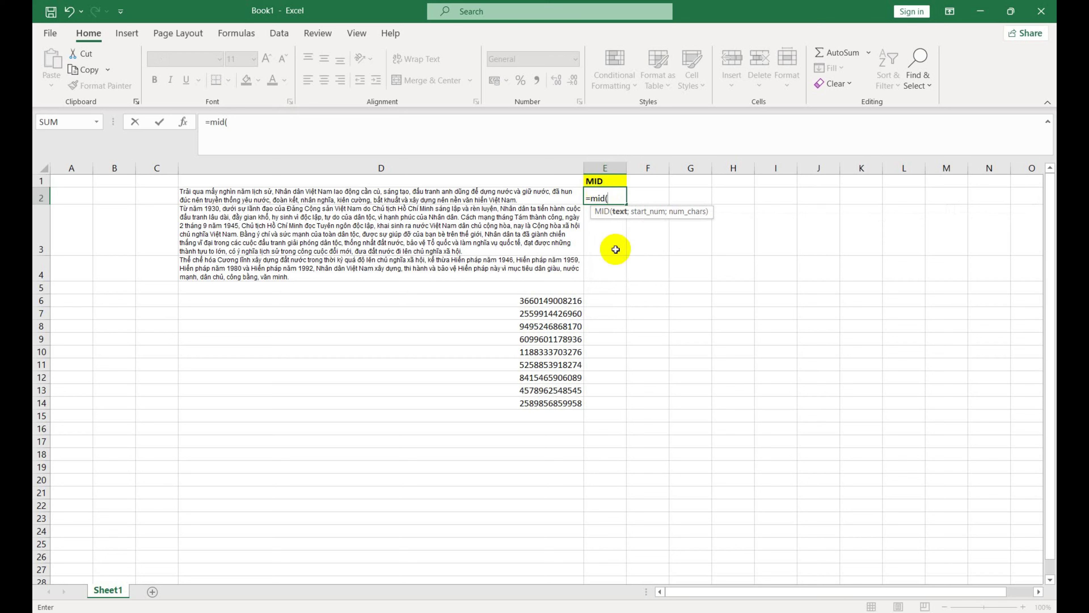
click(479, 192)
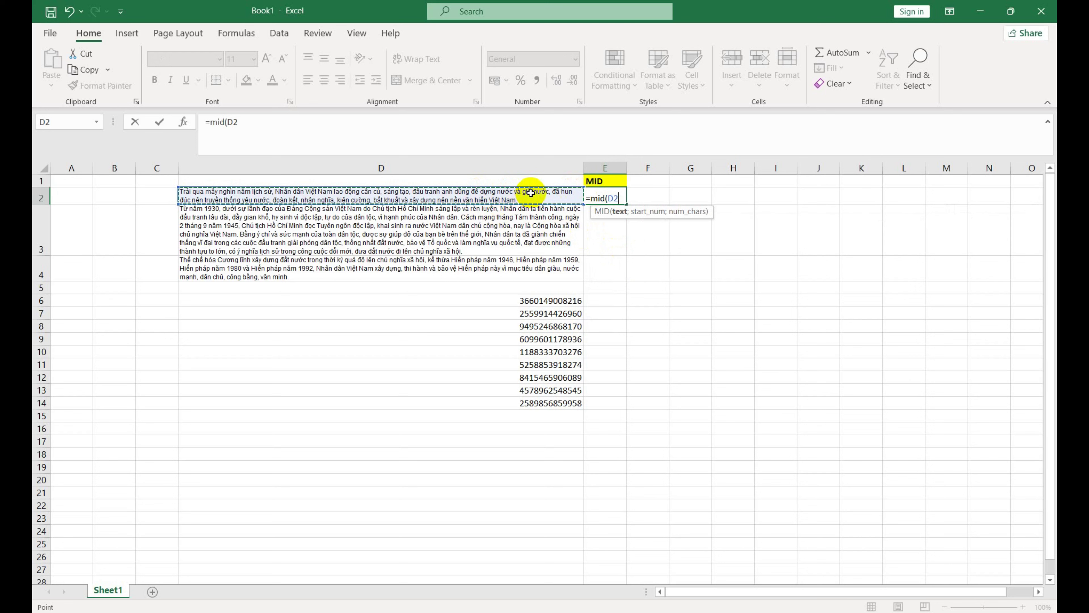
text(;)
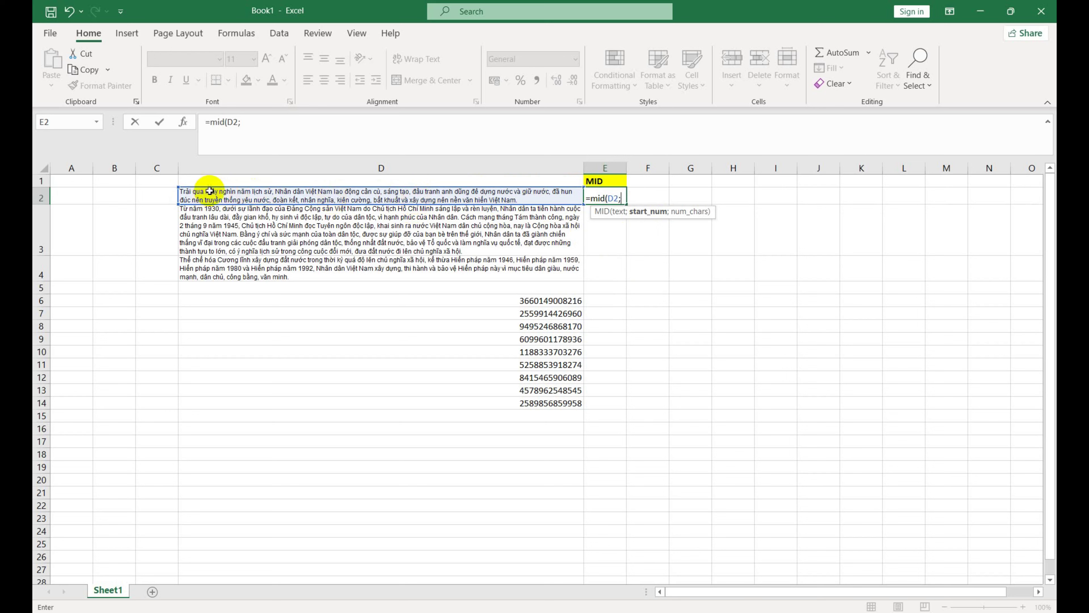
text(10)
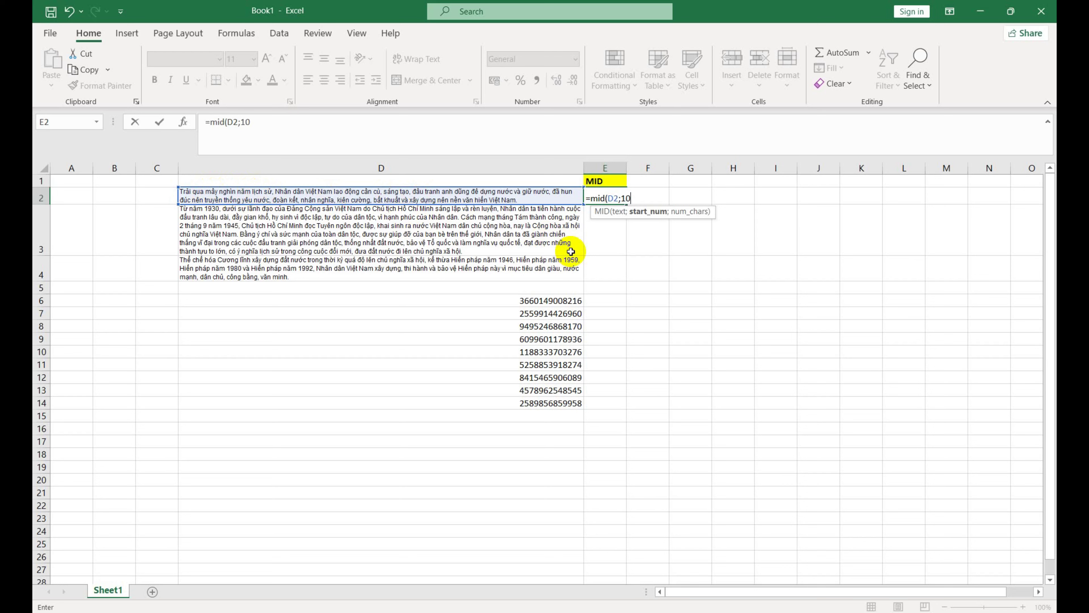
text(;)
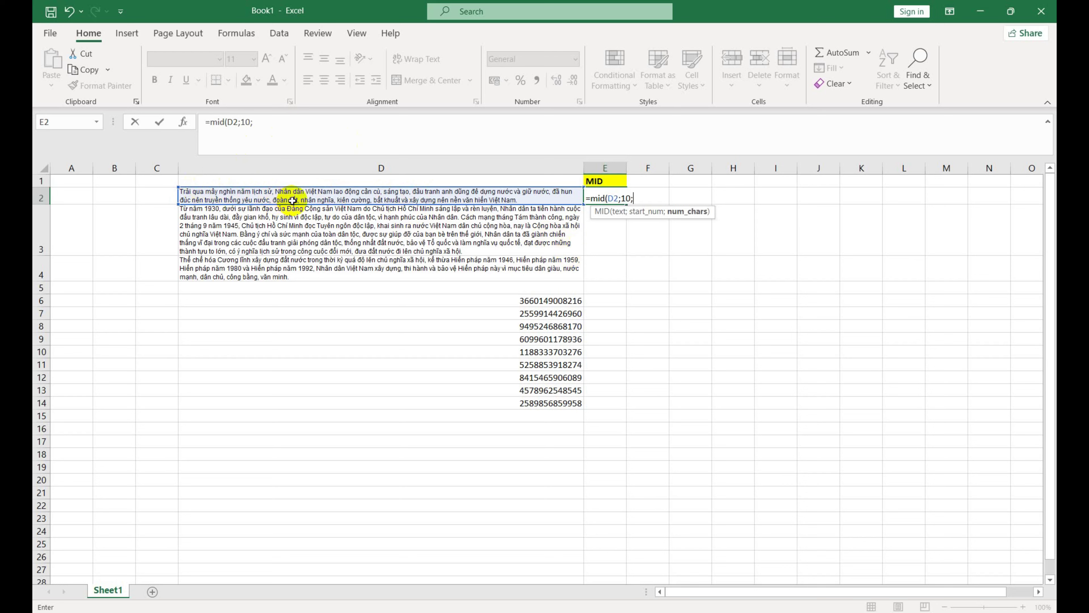
text(2)
text(1)
key(Return)
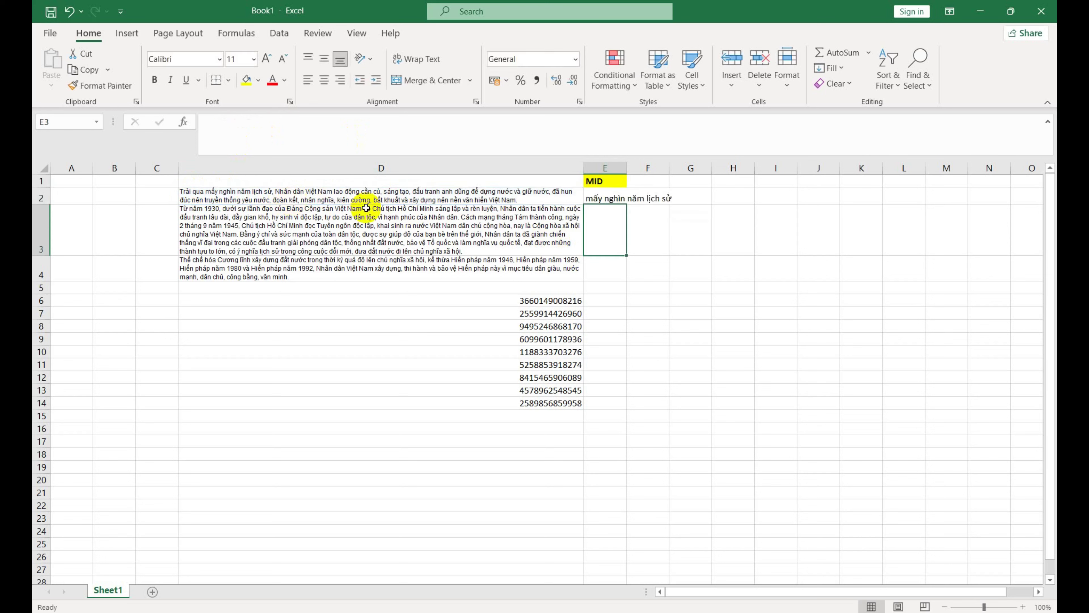
click(592, 196)
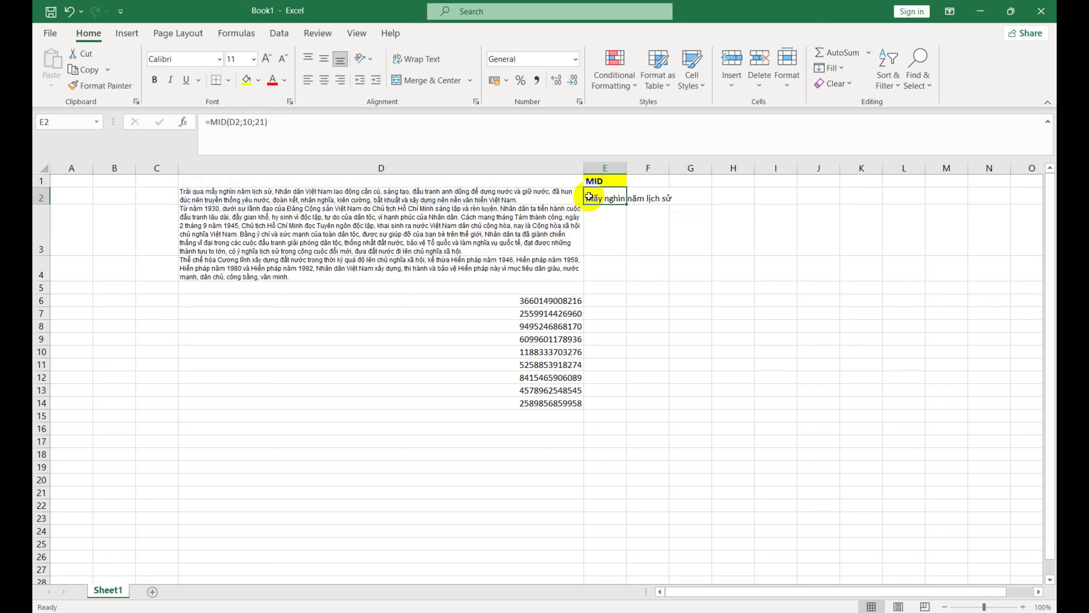
click(225, 192)
double_click(225, 191)
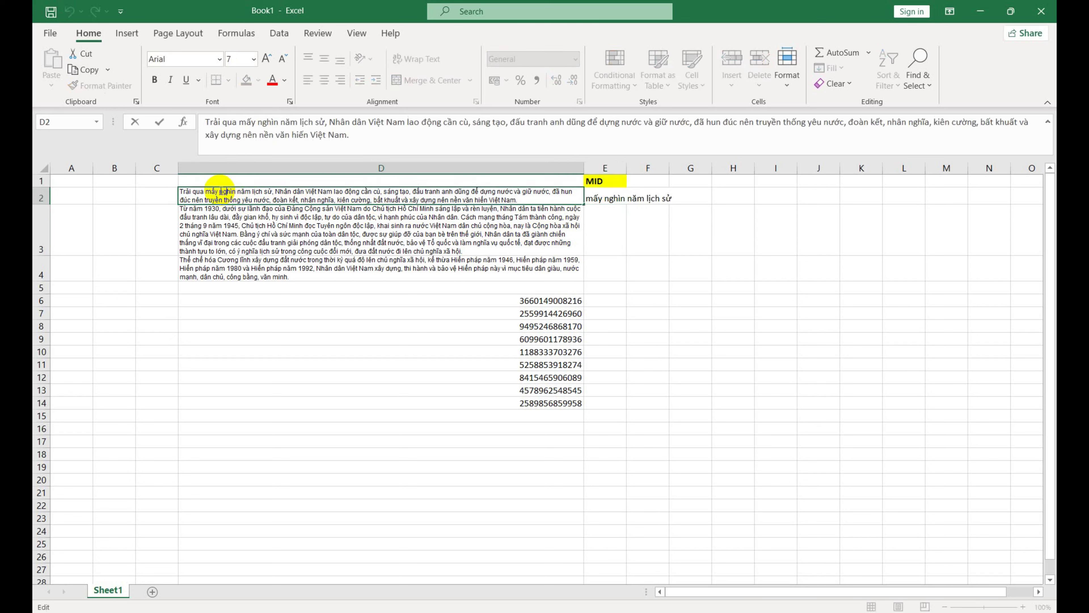
click(219, 191)
drag(219, 192, 272, 194)
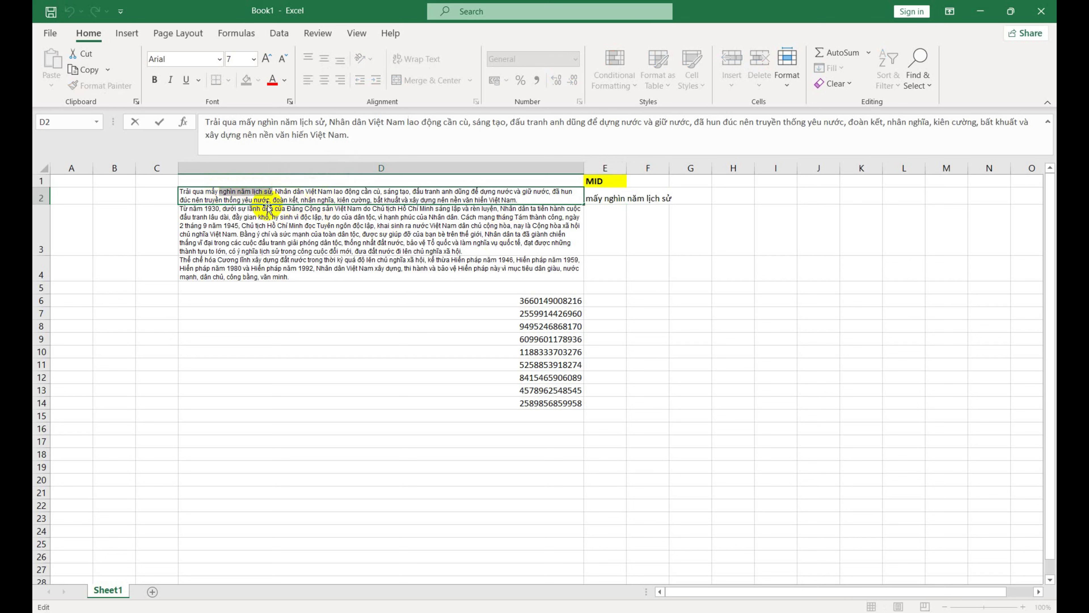
drag(180, 192, 185, 192)
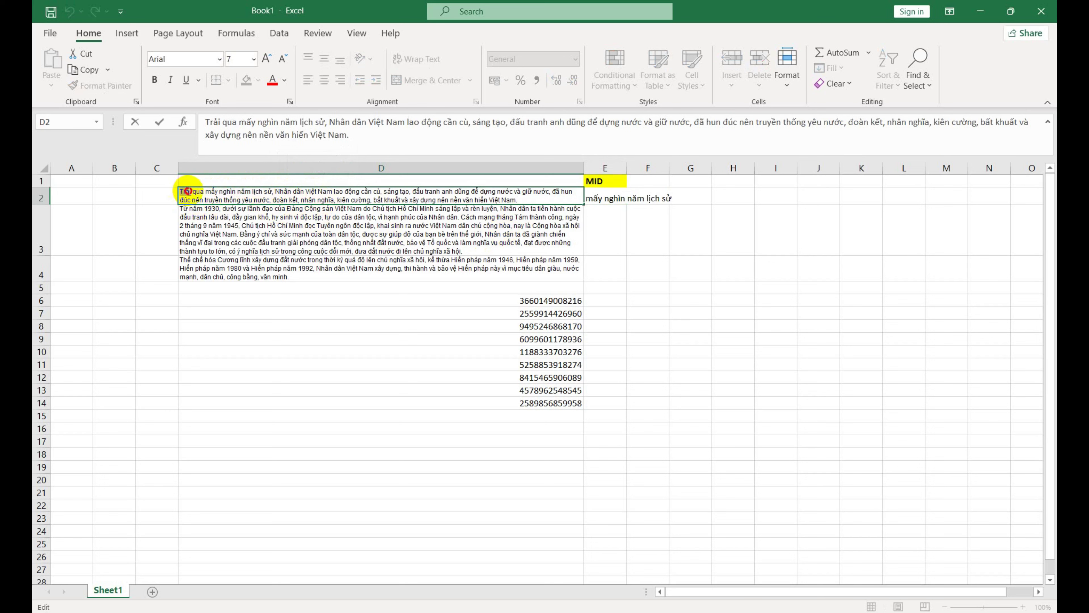
drag(186, 191, 189, 192)
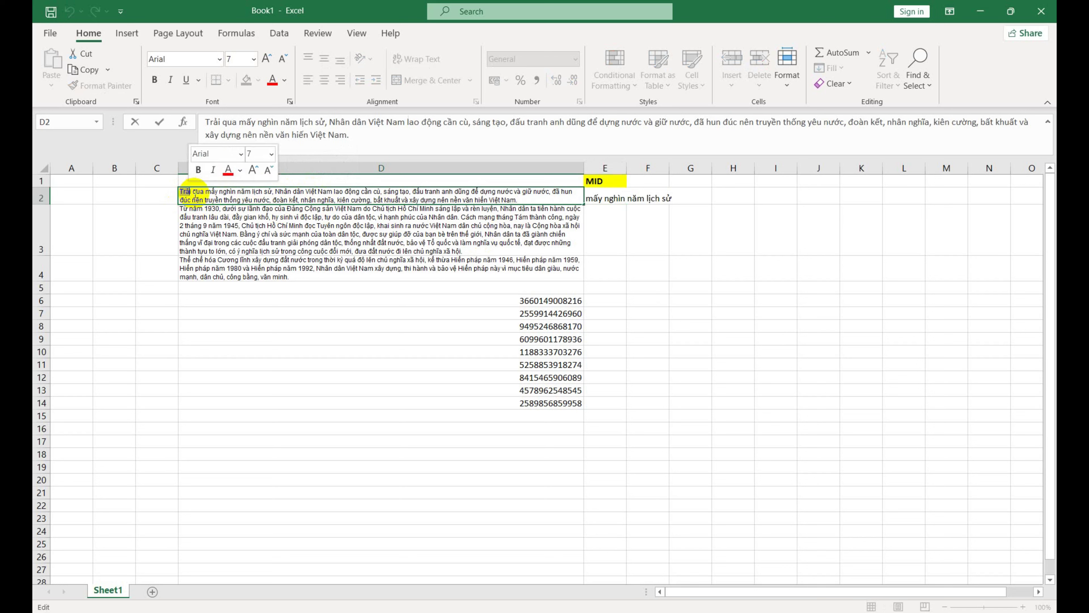
click(211, 192)
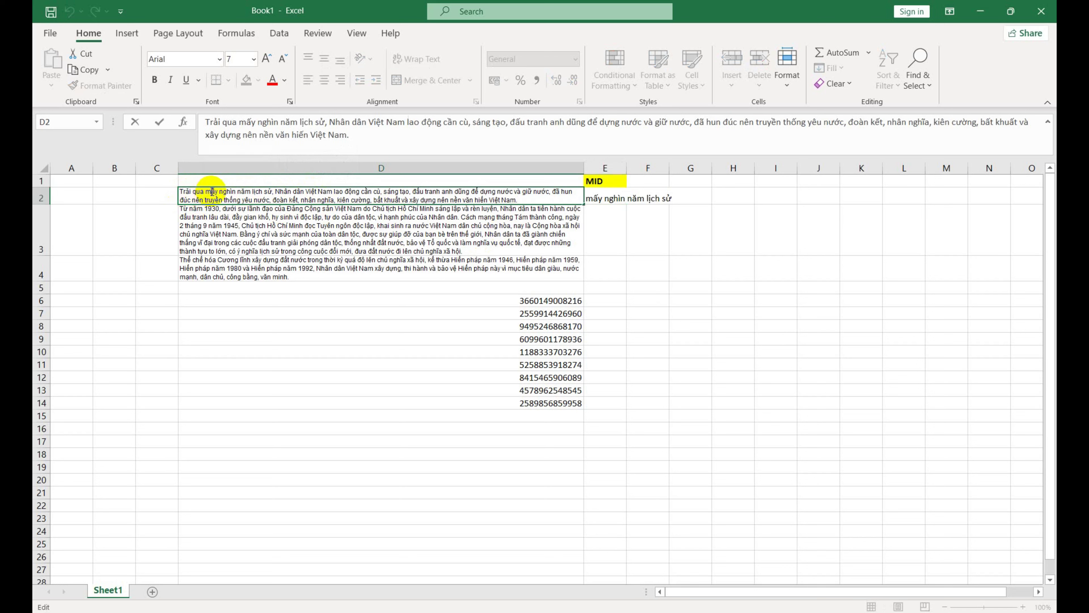
drag(211, 191, 217, 192)
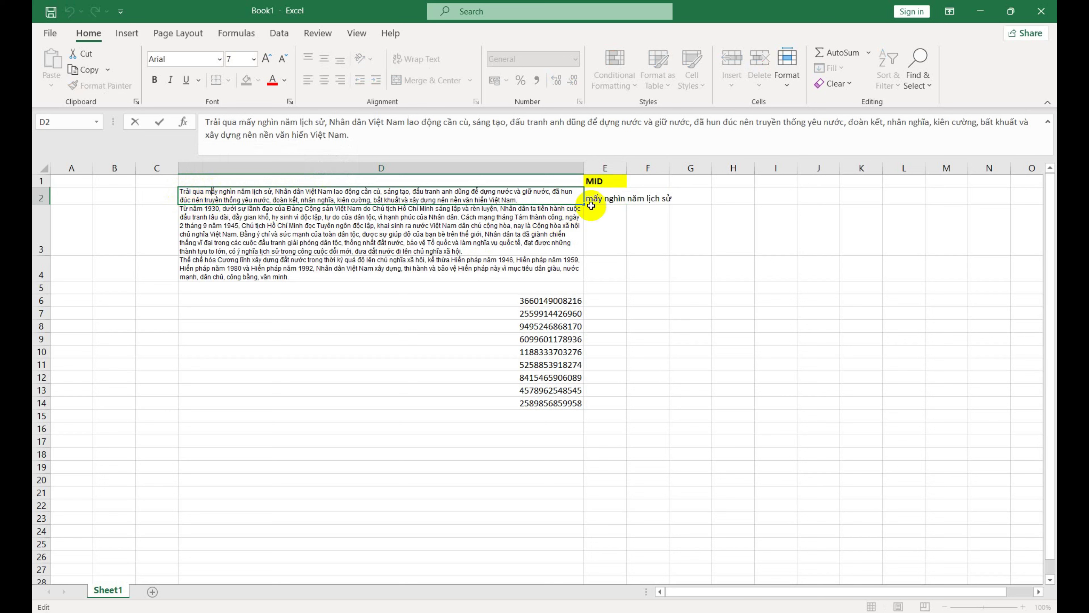
click(599, 196)
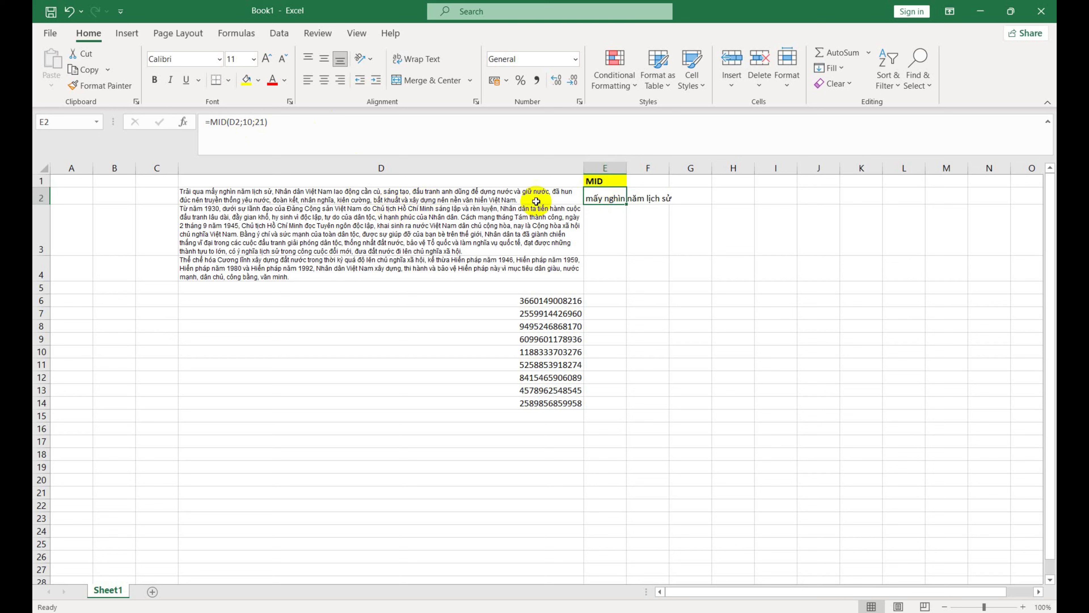
Recommit E2's MID formula, fill it down to E14, and clear E2:E4.
double_click(594, 193)
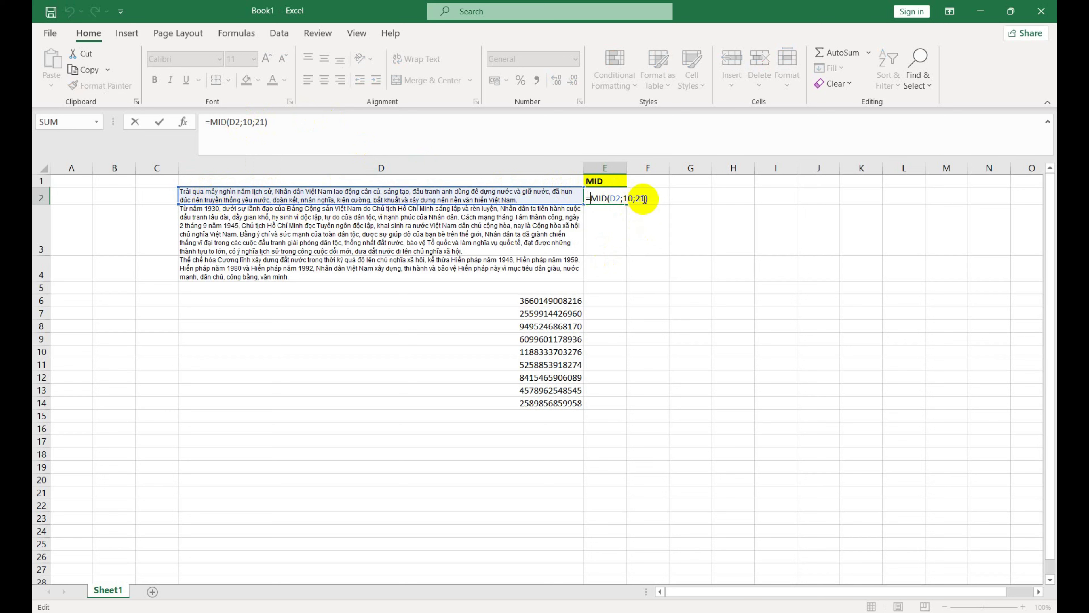
key(Return)
click(620, 199)
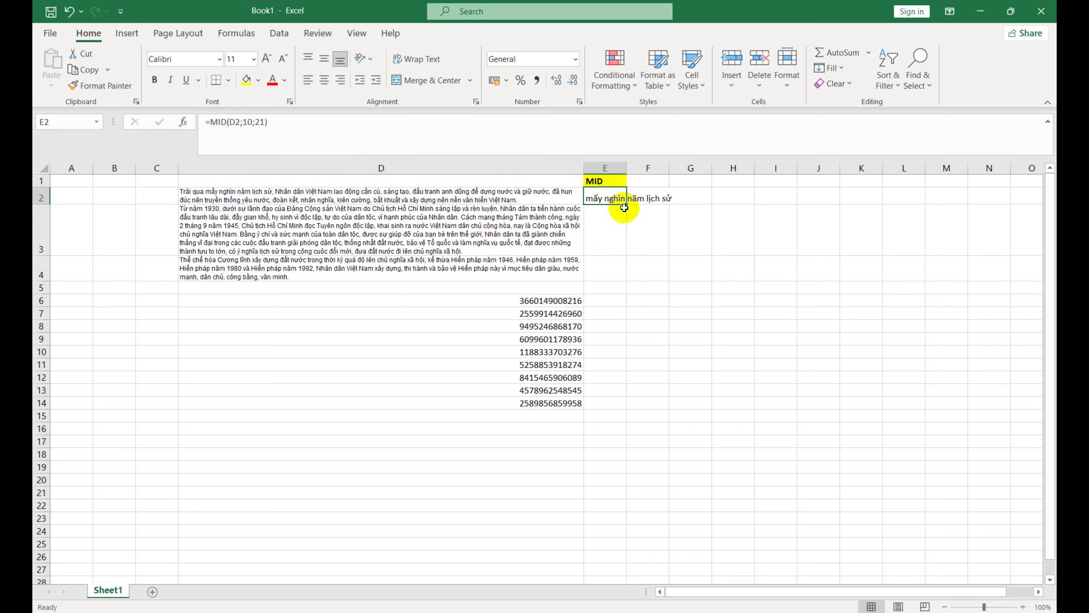
mouse_move(629, 206)
mouse_down()
mouse_move(665, 412)
mouse_move(626, 406)
mouse_up()
drag(605, 199, 605, 287)
key(Delete)
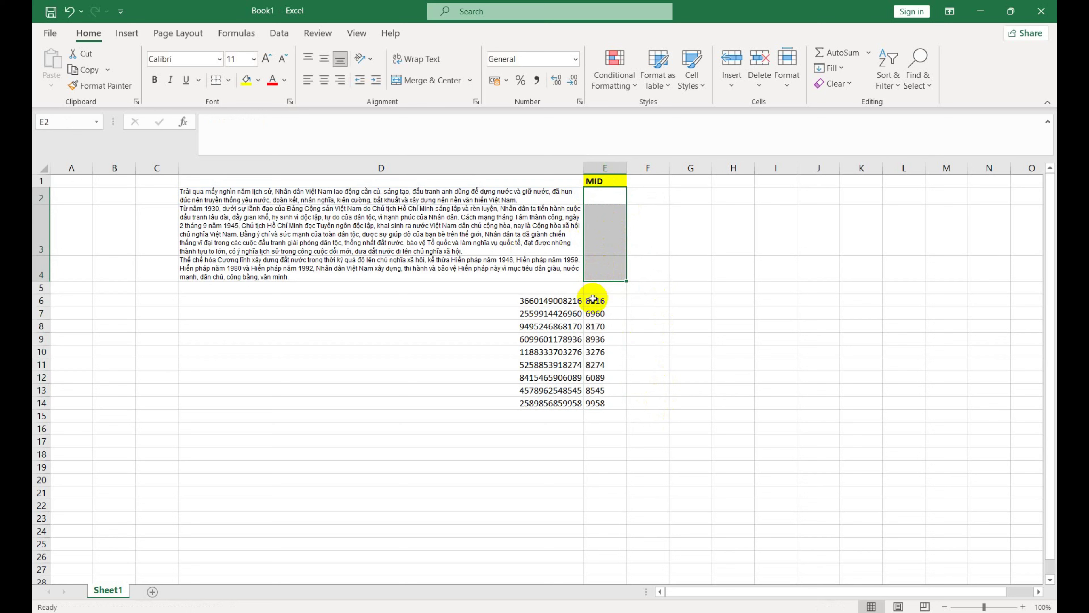
Clear the old MID formula out of cell E6.
click(592, 301)
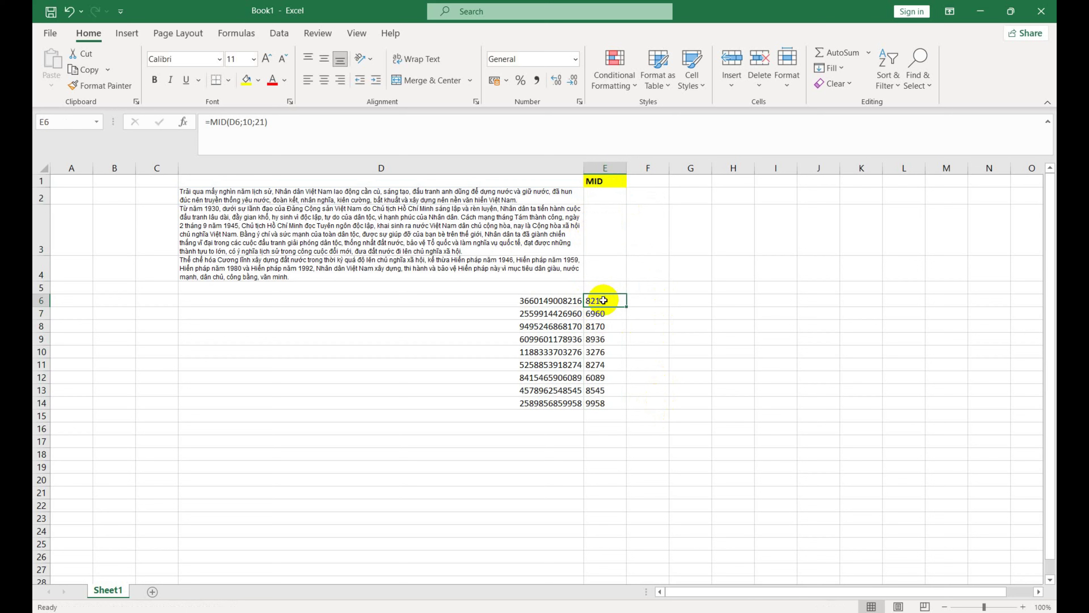
click(265, 123)
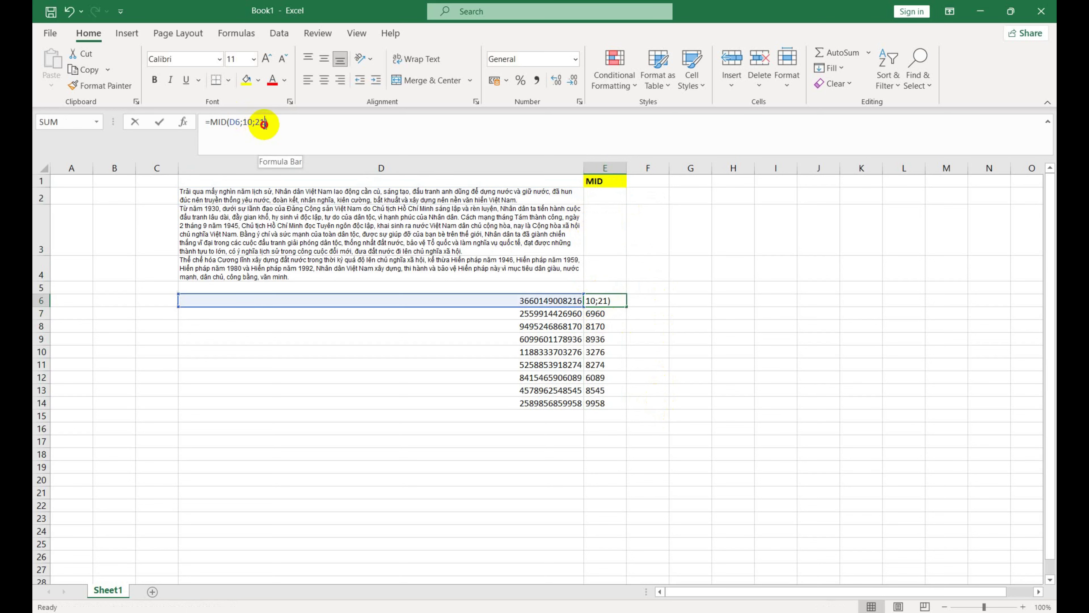
key(BackSpace)
key(BackSpace)
key(BackSpace)
key(BackSpace)
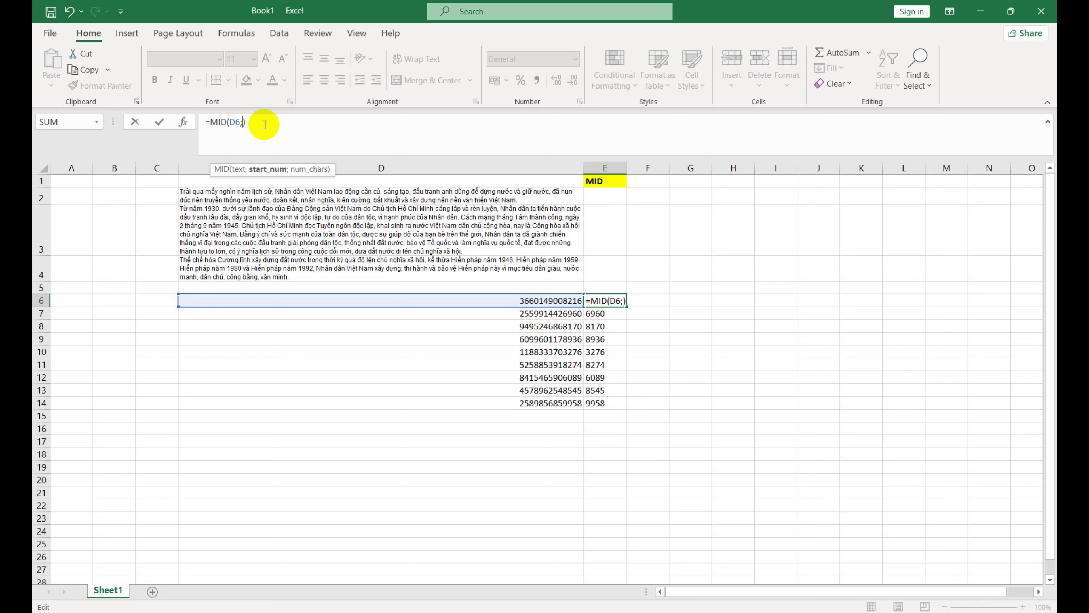
click(589, 300)
key(BackSpace)
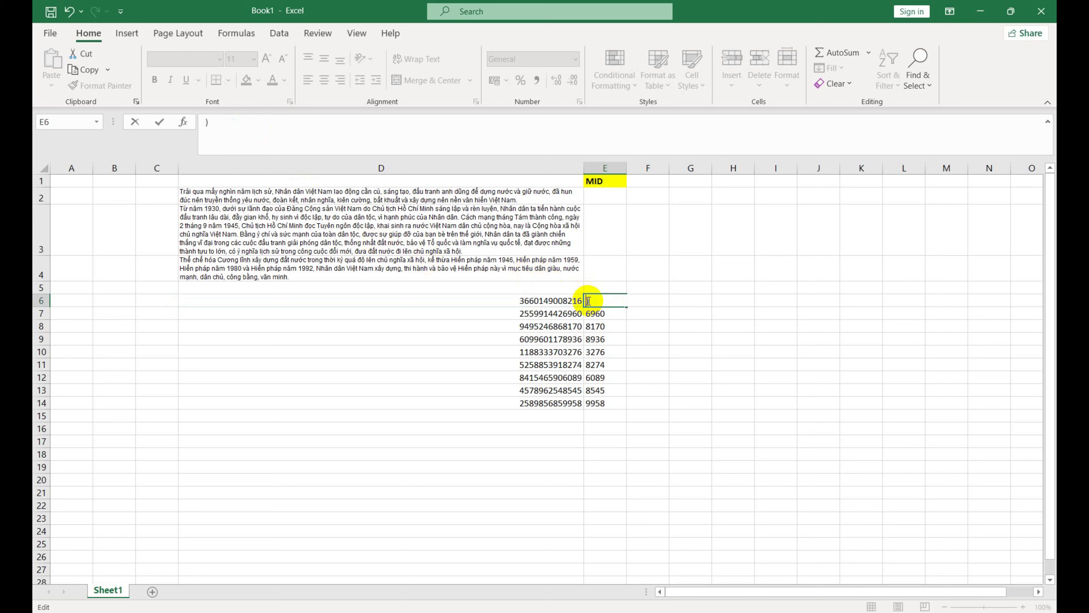
Enter =MID(D6;4;5) in E6 so it returns 01490.
text(=)
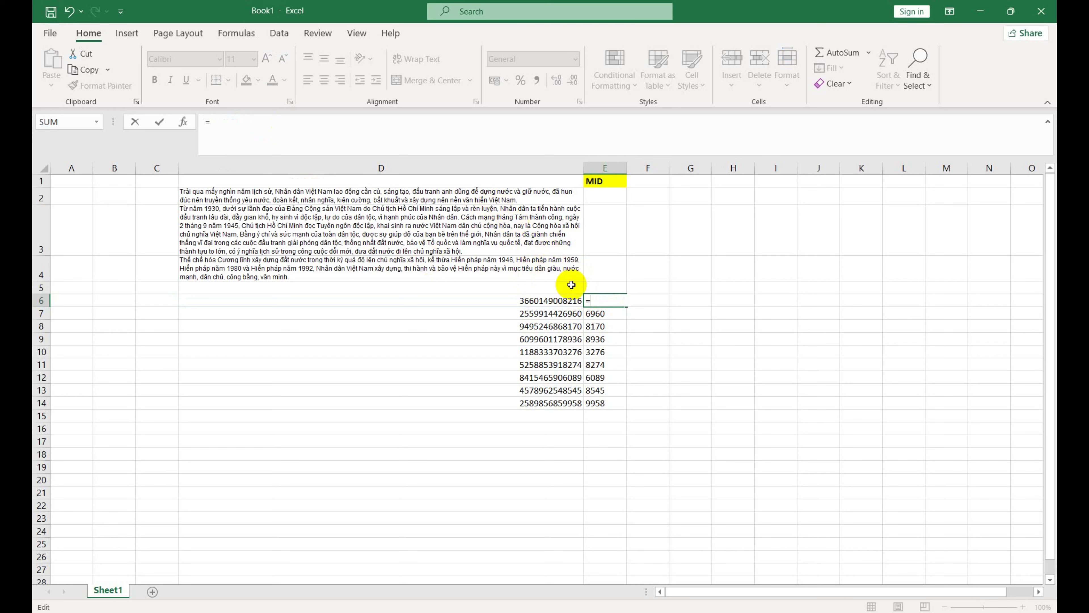
click(573, 300)
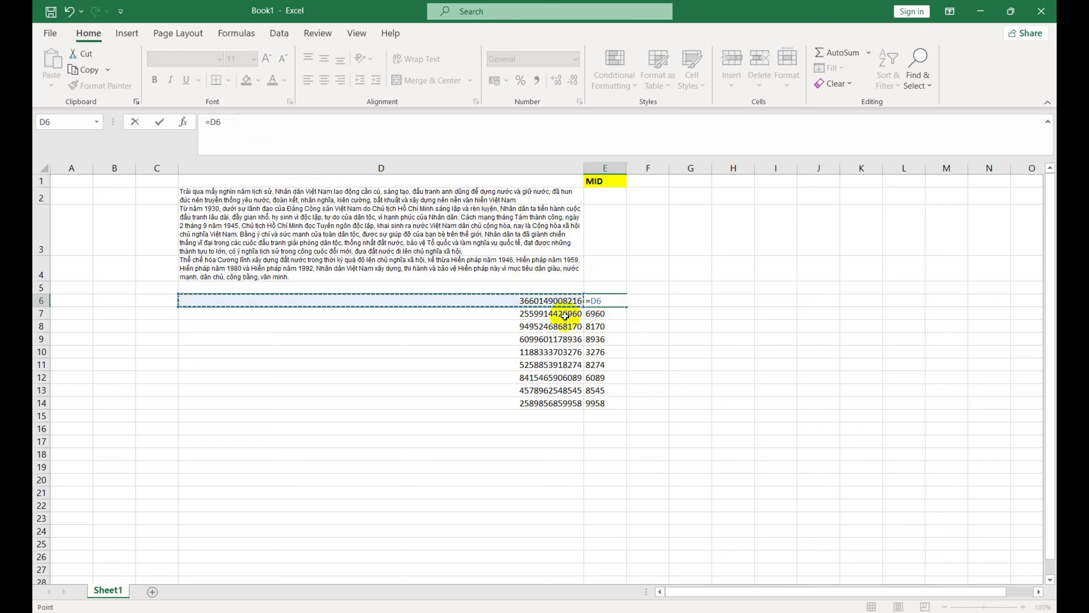
key(BackSpace)
key(BackSpace)
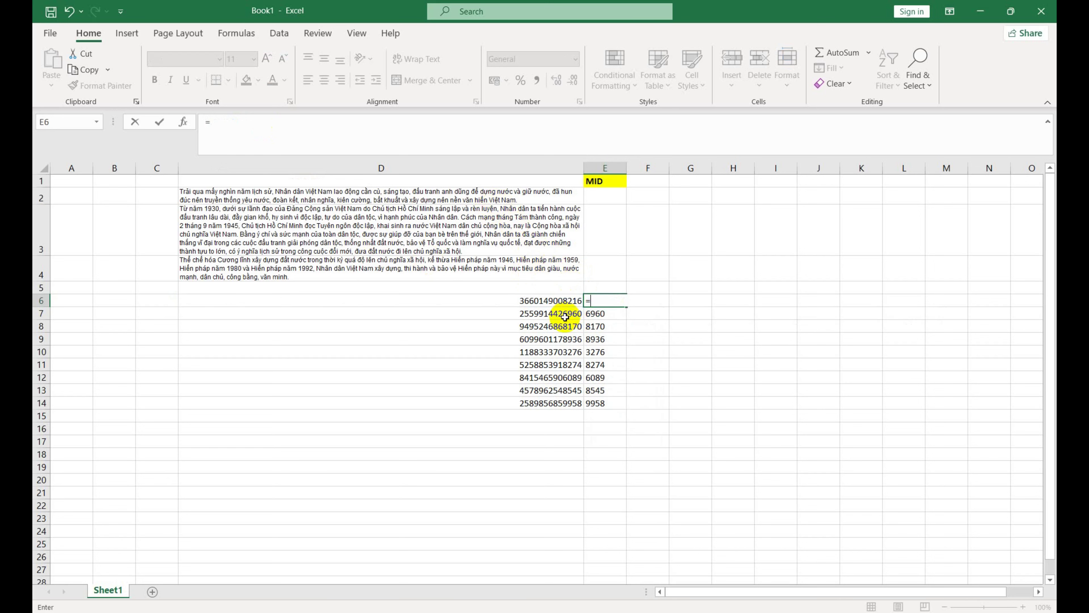
text(mid)
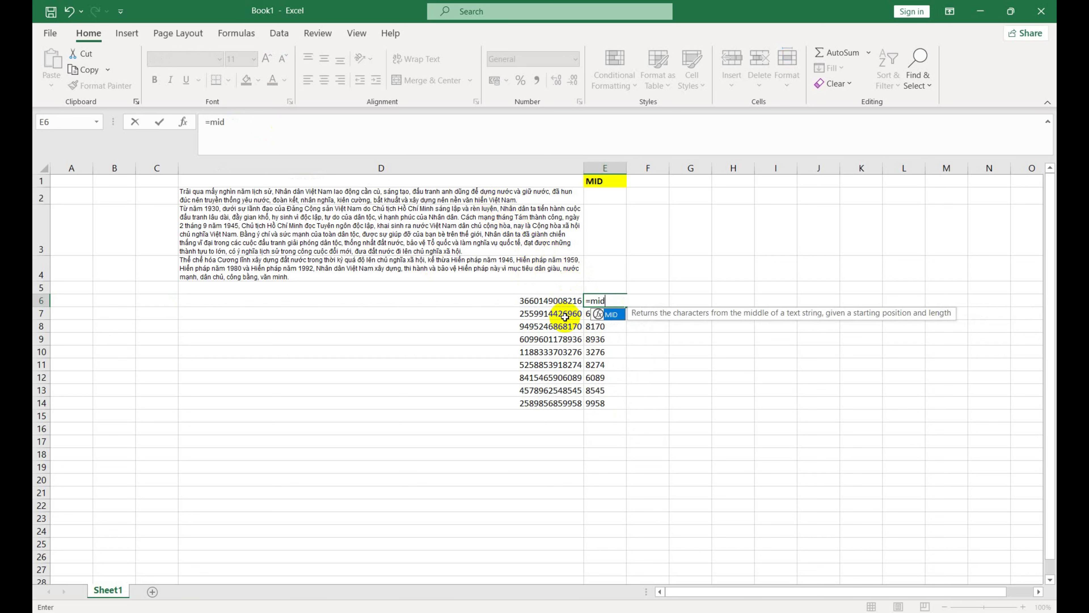
text(()
click(562, 300)
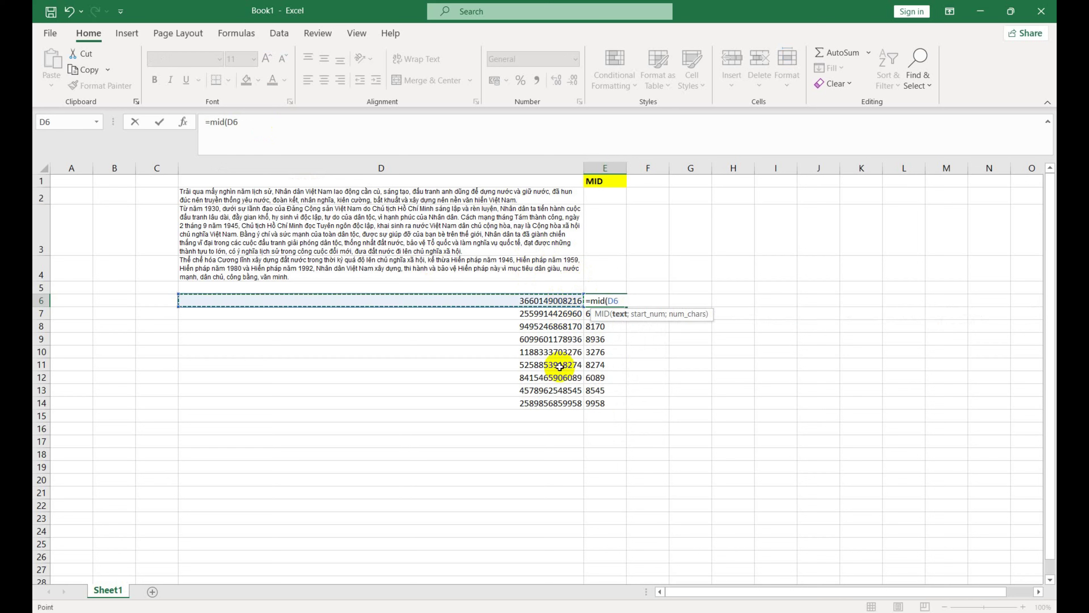
text(;)
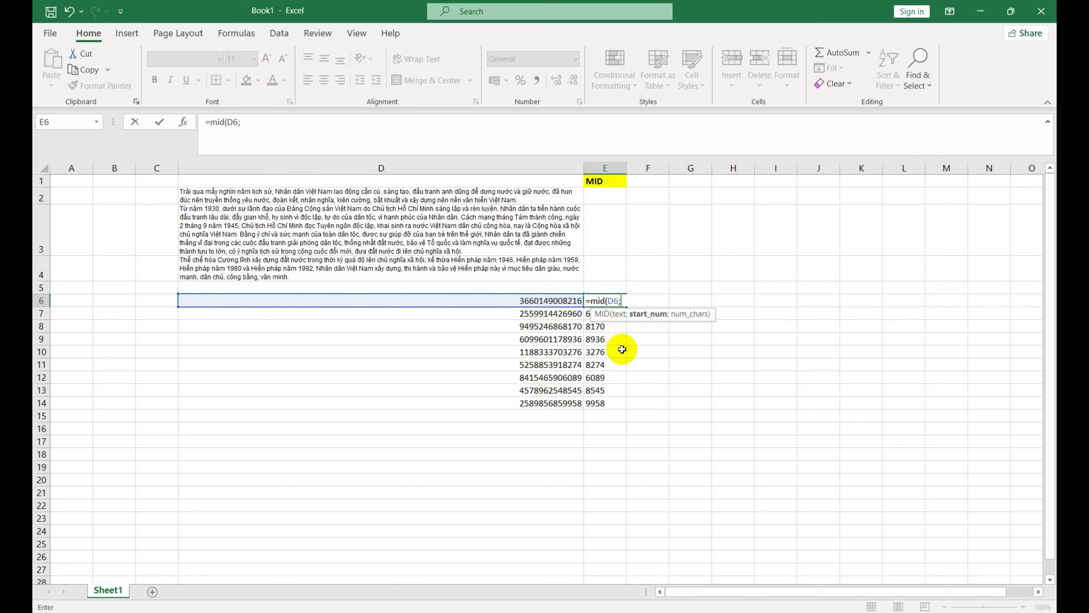
text(4)
text(;)
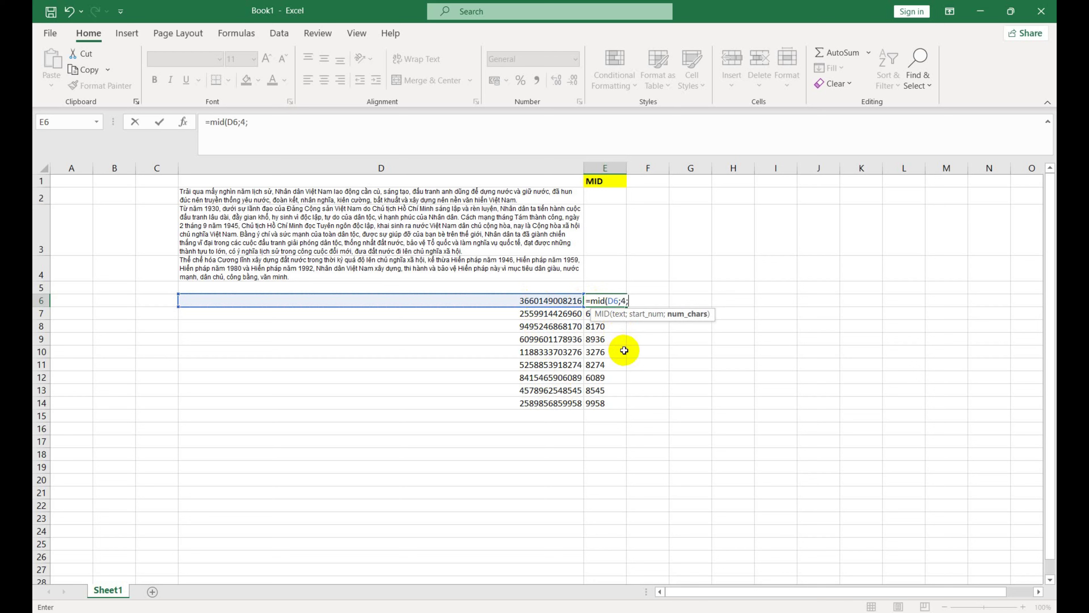
text(5)
text())
key(Return)
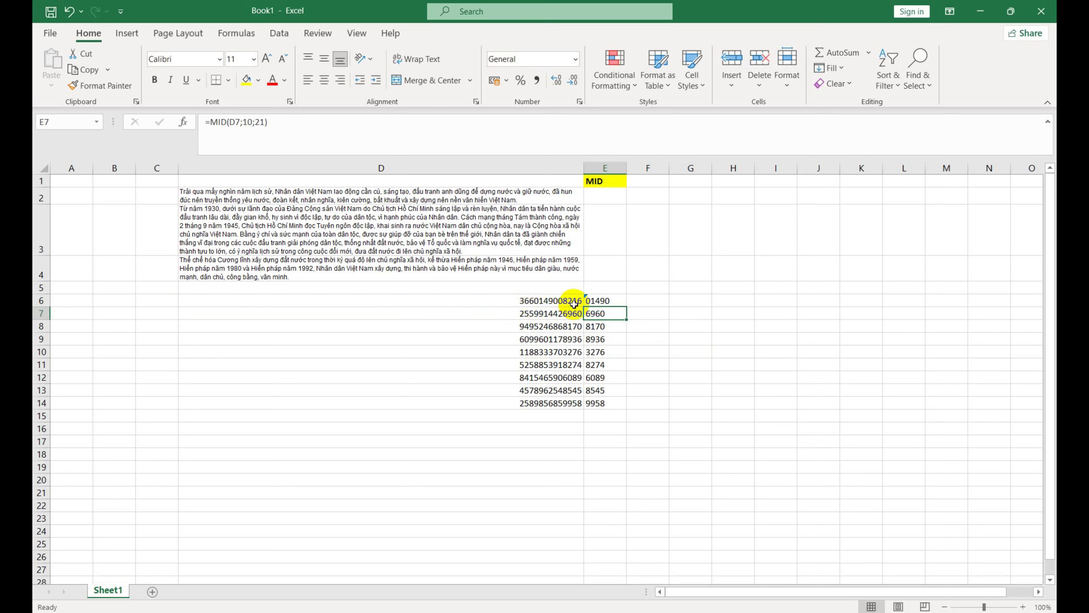
Copy E6's =MID(D6;4;5) down through E14, giving 99144, 52468…98568.
click(601, 301)
double_click(627, 305)
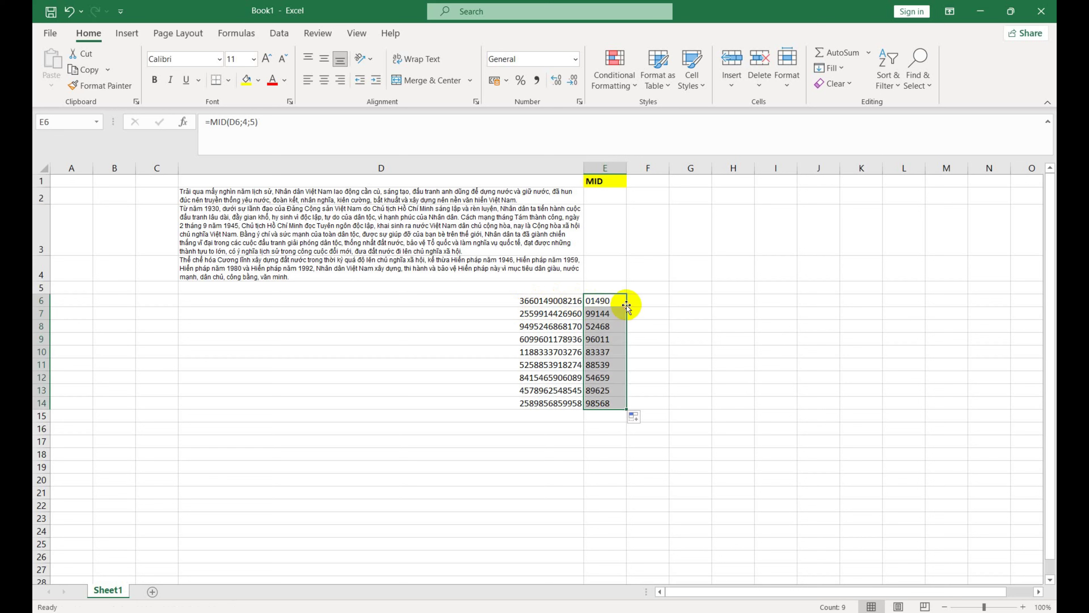